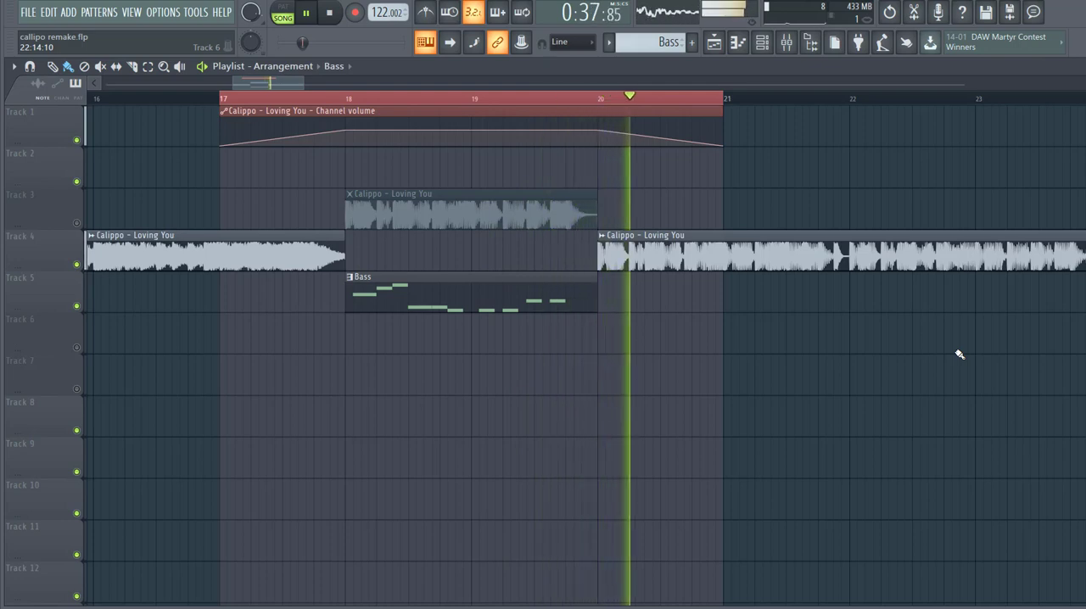
- Stop the song and play only the Bass pattern with its Serum instrument open
key("space")
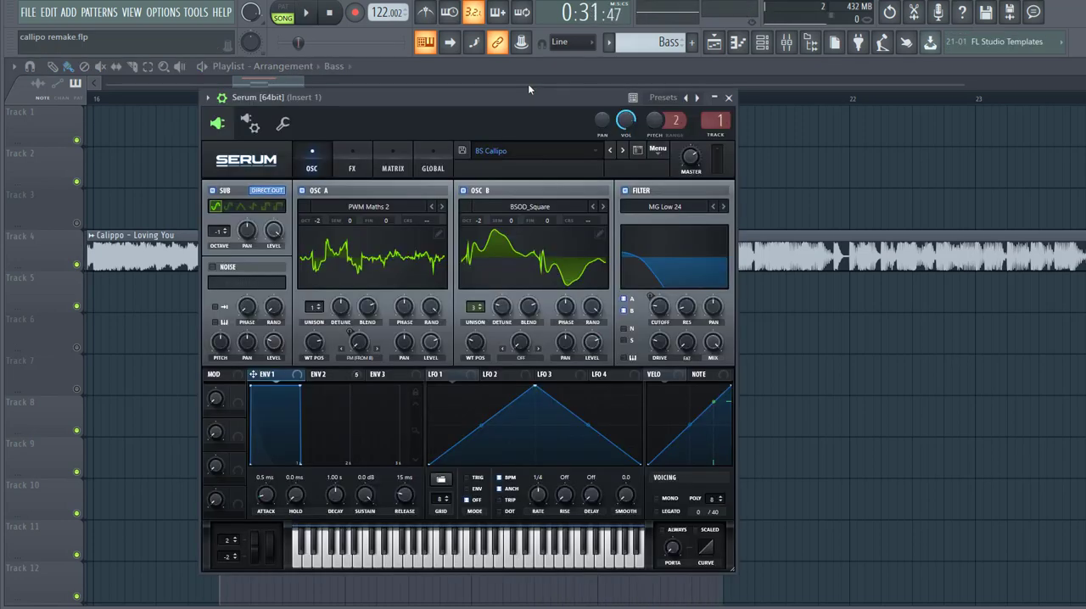
mouse_move(527, 101)
left_mouse_down()
mouse_move(568, 95)
mouse_move(542, 108)
left_mouse_up()
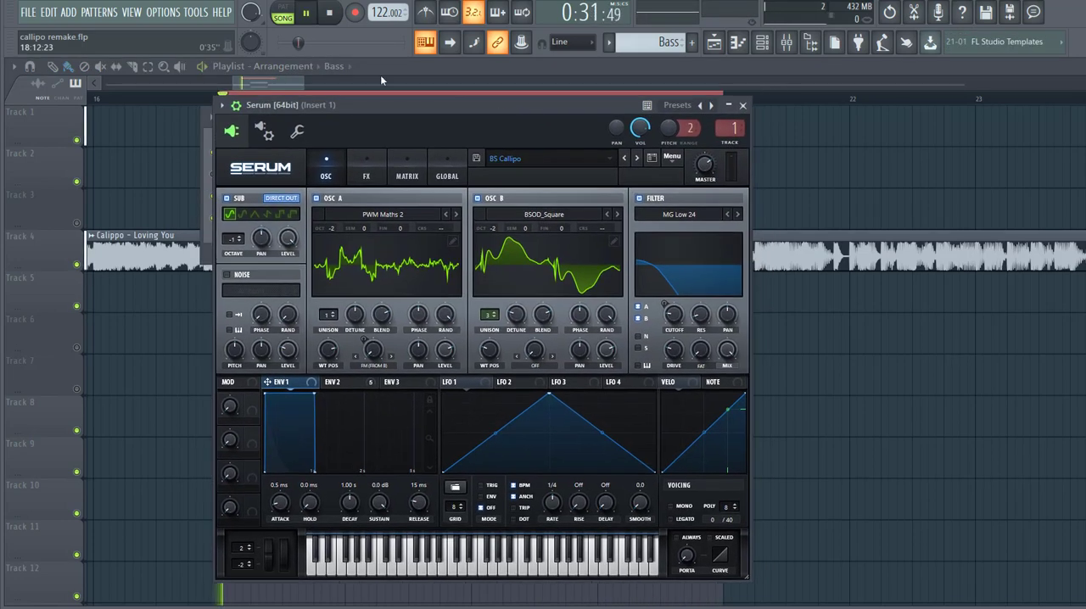
left_click(307, 13)
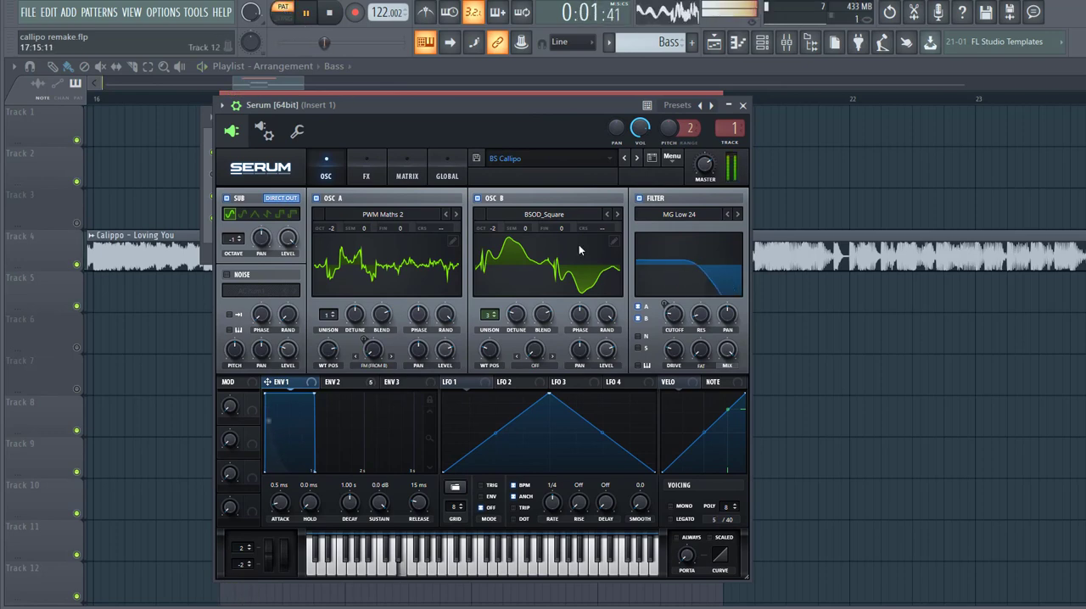
- Reset the Serum patch to the init preset and enable its filter
left_click(675, 160)
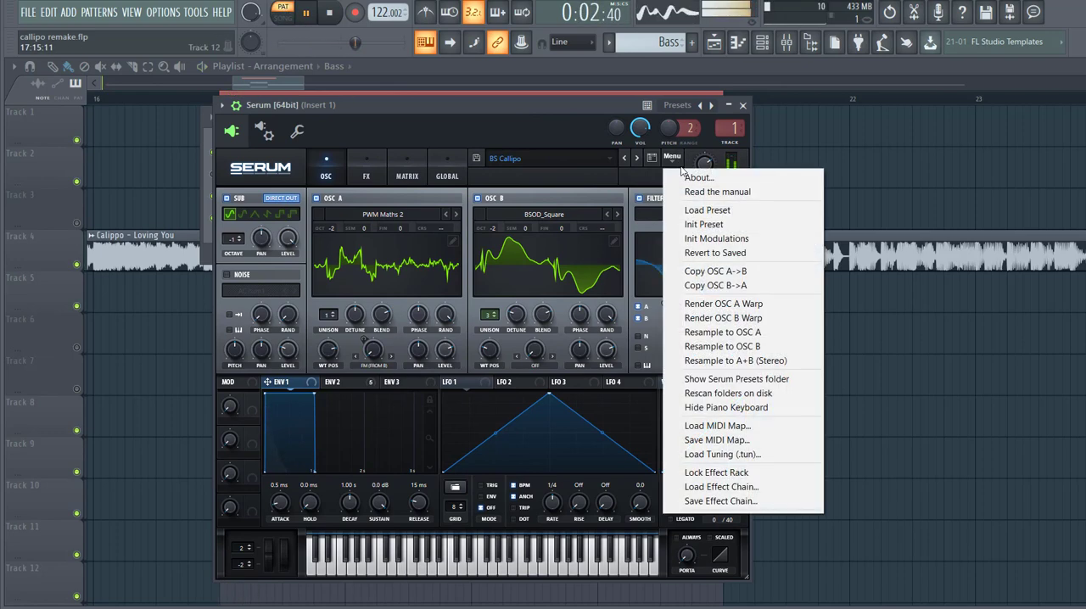
left_click(703, 224)
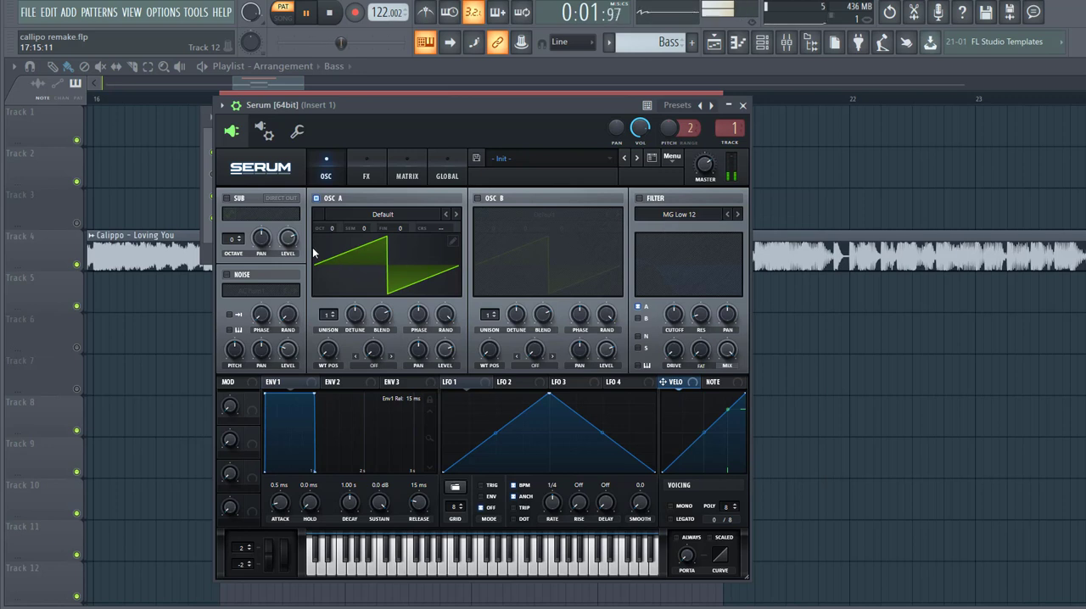
left_click(639, 198)
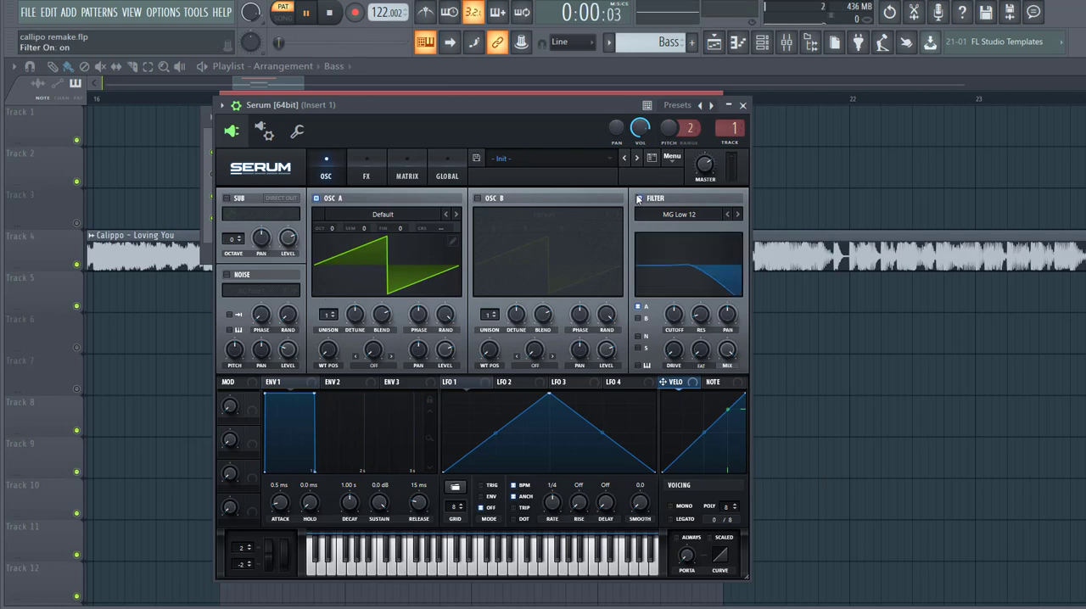
- Load the analog PWM Maths 2 wavetable in oscillator A, with octave -2 and wavetable position 204
left_click(398, 214)
mouse_move(416, 235)
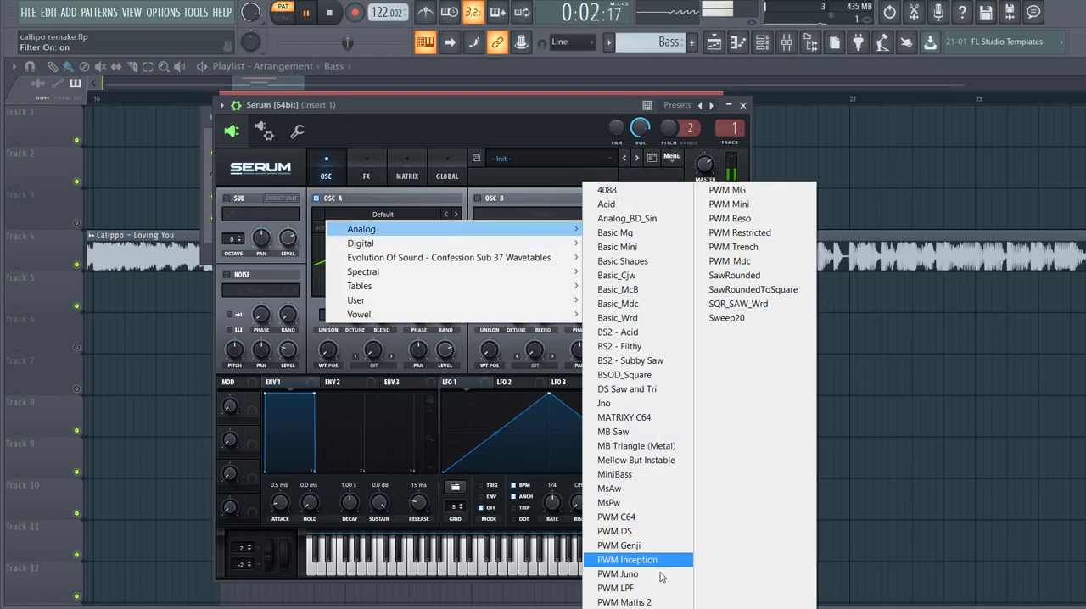
left_click(649, 600)
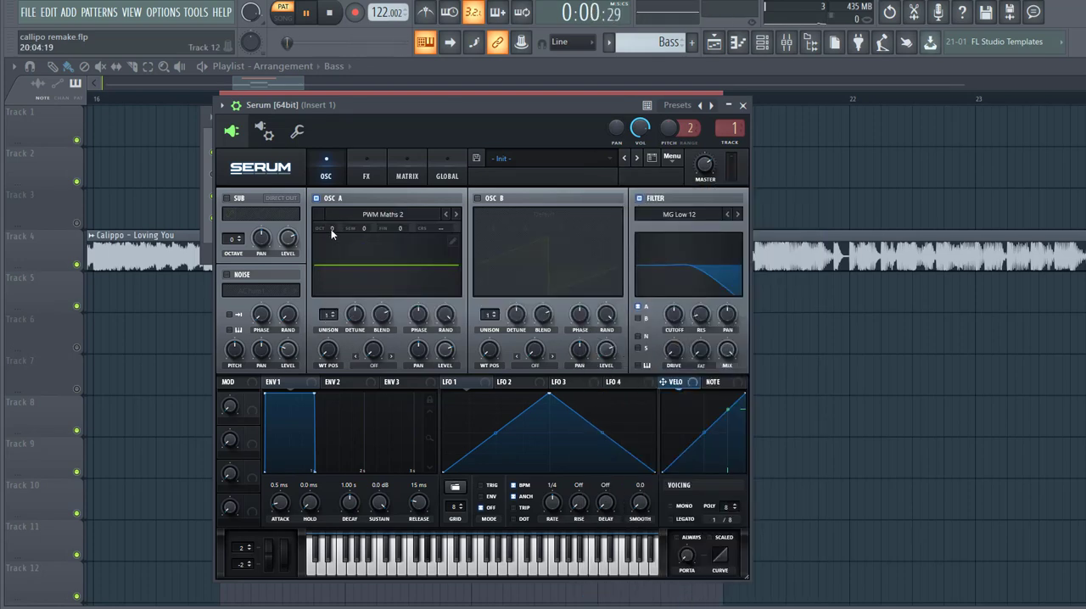
left_click_drag(332, 234, 331, 256)
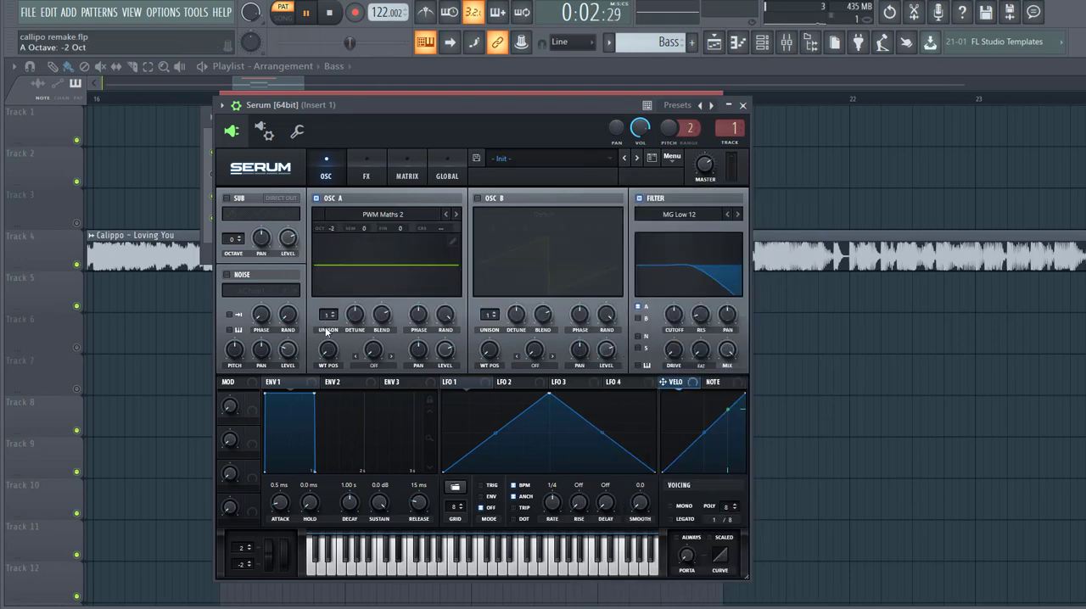
left_click_drag(323, 368, 336, 260)
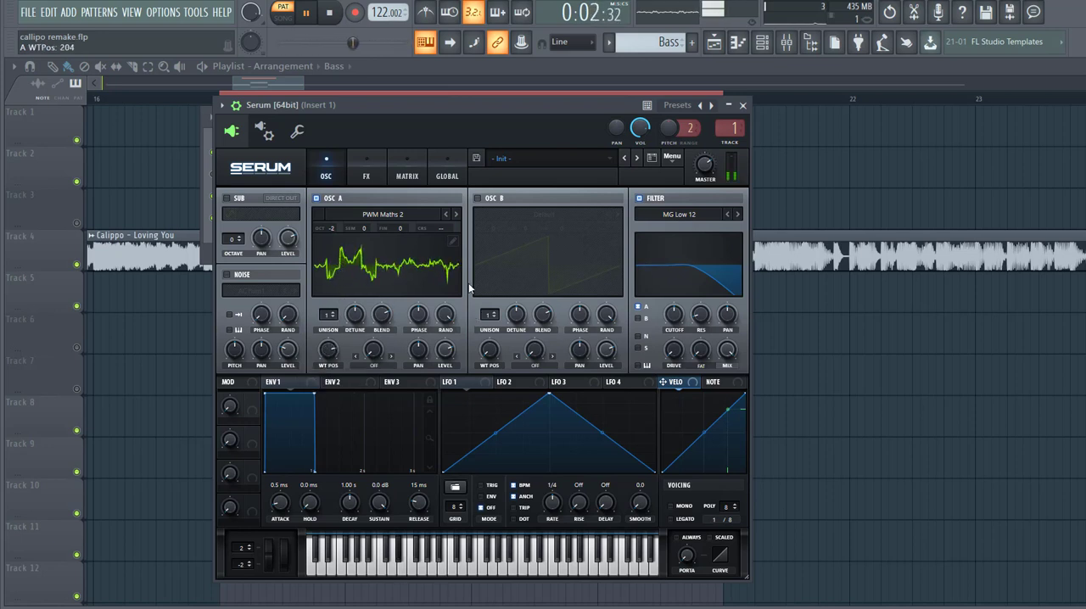
- Enable oscillator B with the analog BSOD_Square wavetable, octave -2 and 3 unison voices
left_click(476, 198)
left_click(544, 215)
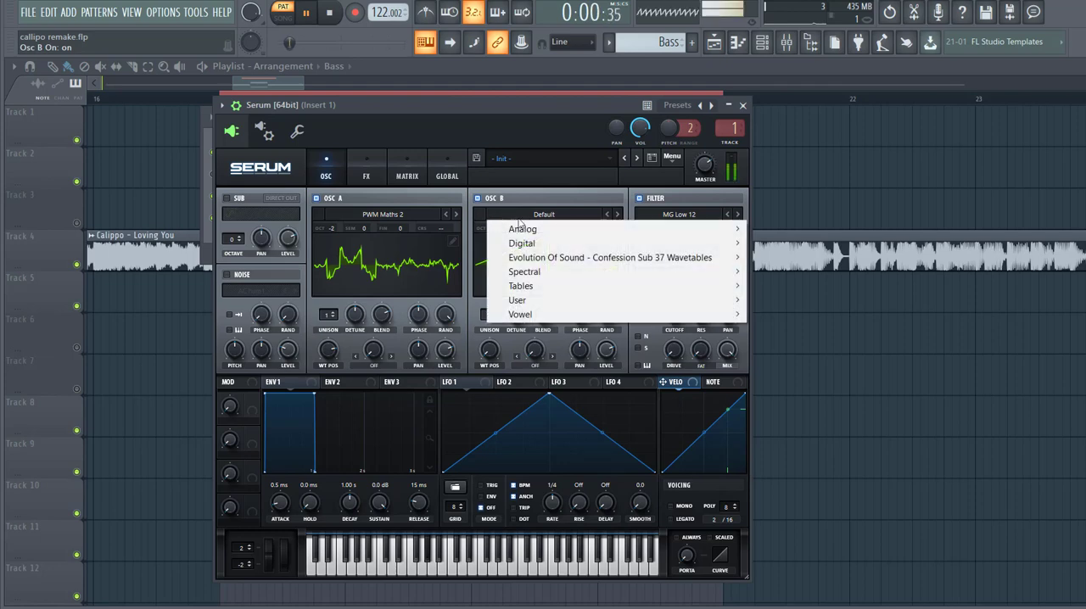
mouse_move(543, 229)
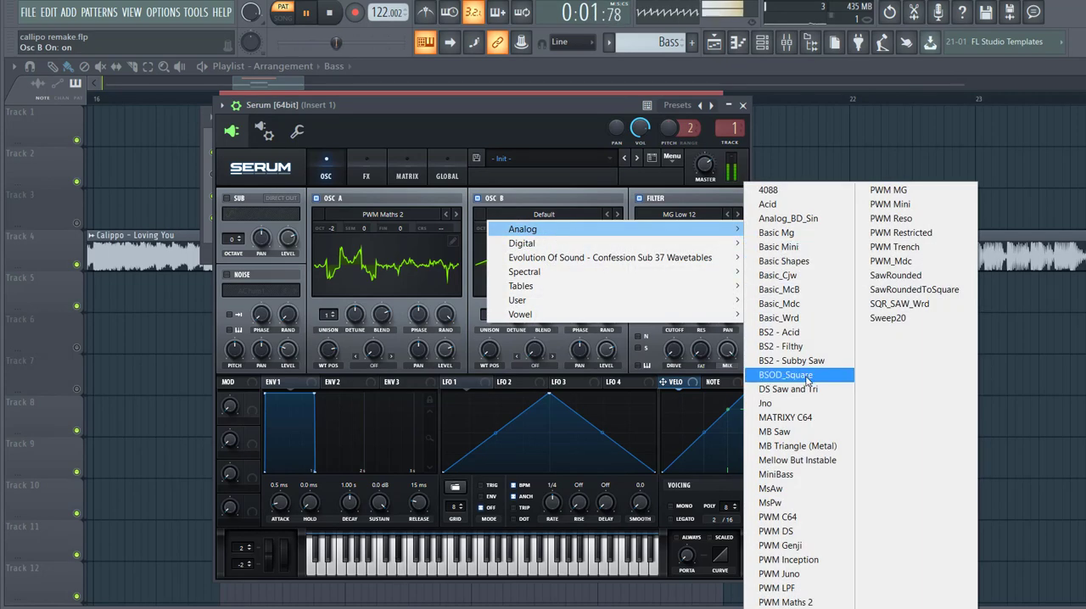
left_click(813, 374)
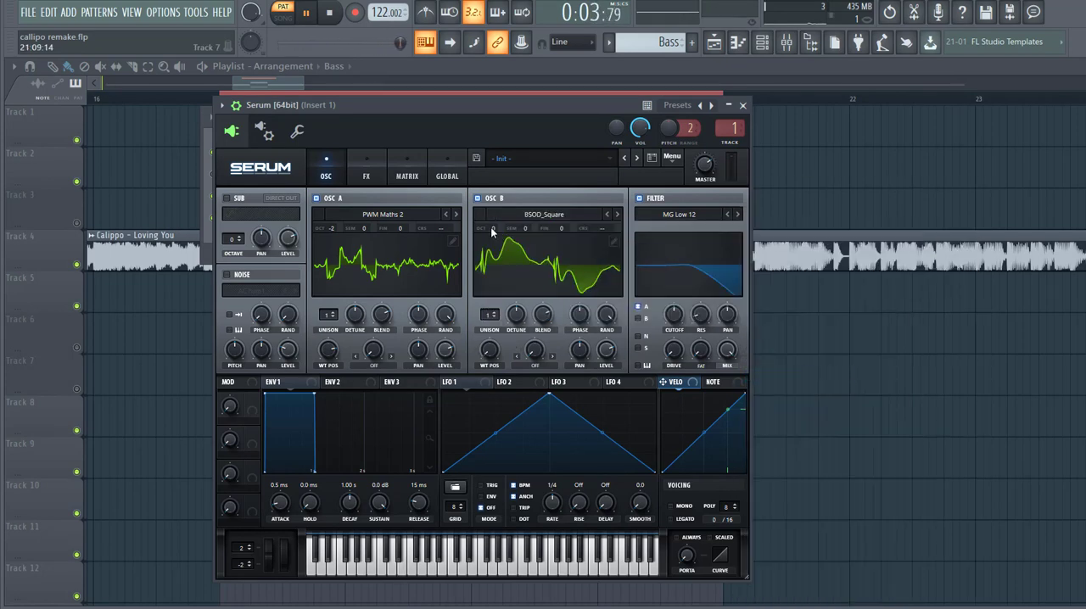
left_click_drag(492, 233, 484, 267)
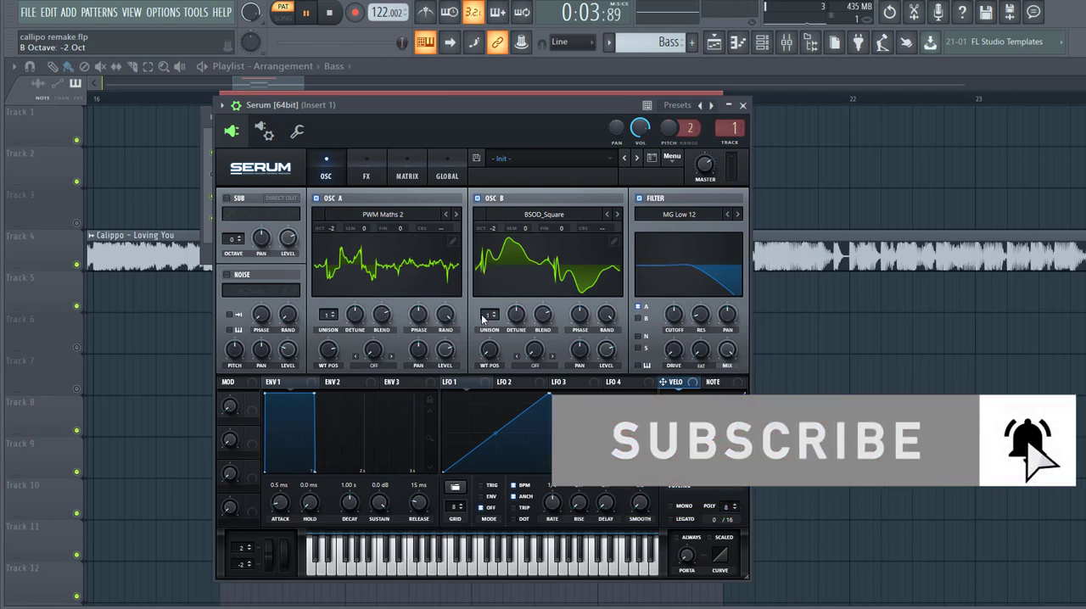
left_click_drag(485, 316, 509, 343)
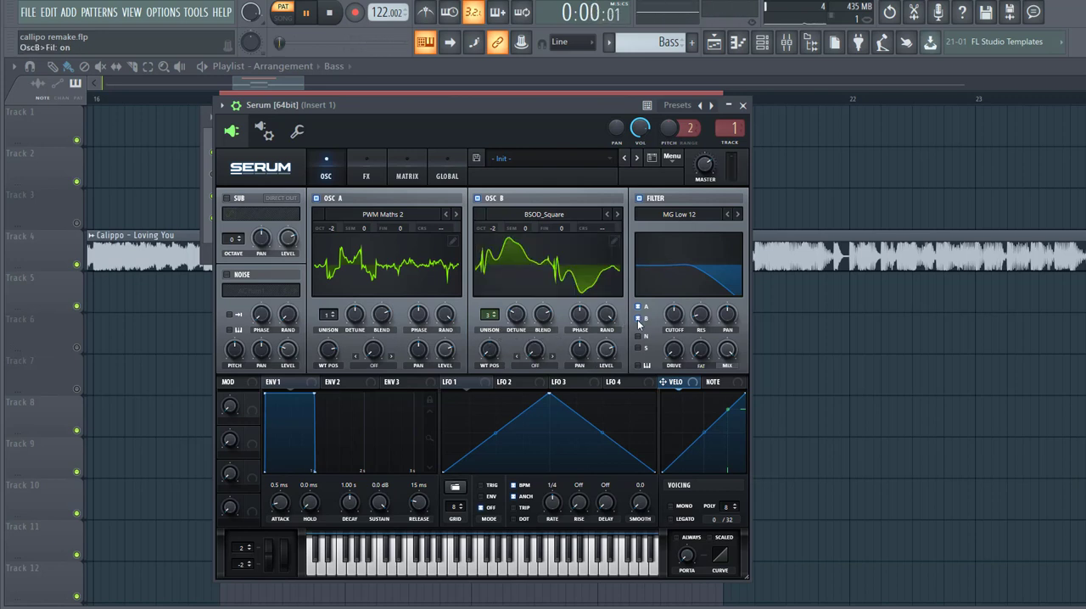
- Set the filter to MG Low 24 with fat at 19% and modulate its cutoff by 41 with Envelope 2, decay 695 ms and sustain 0%
left_click(736, 215)
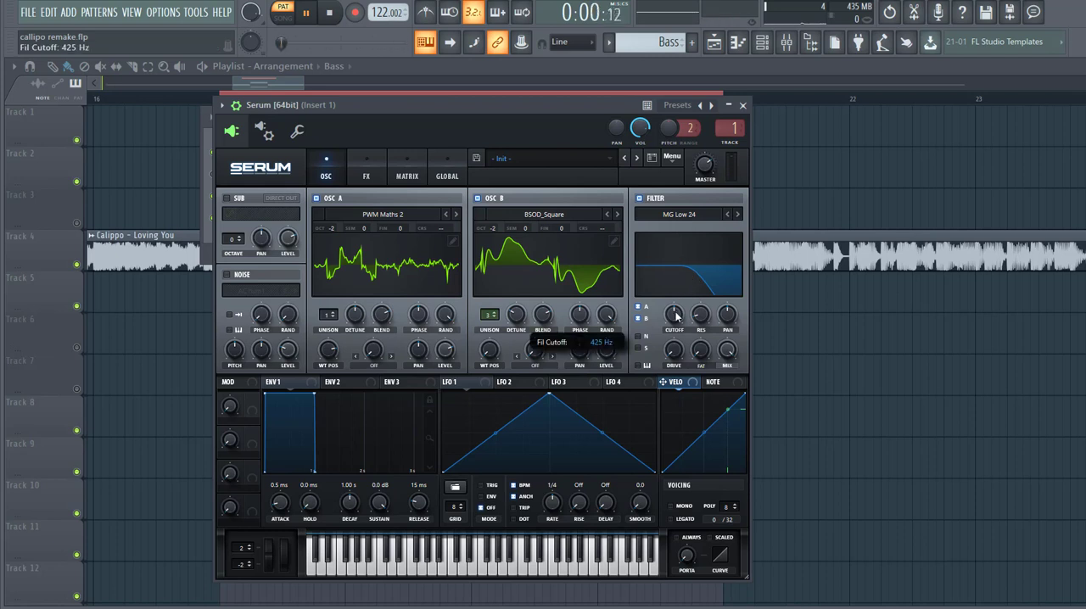
mouse_move(672, 323)
left_mouse_down()
mouse_move(668, 332)
mouse_move(676, 321)
left_mouse_up()
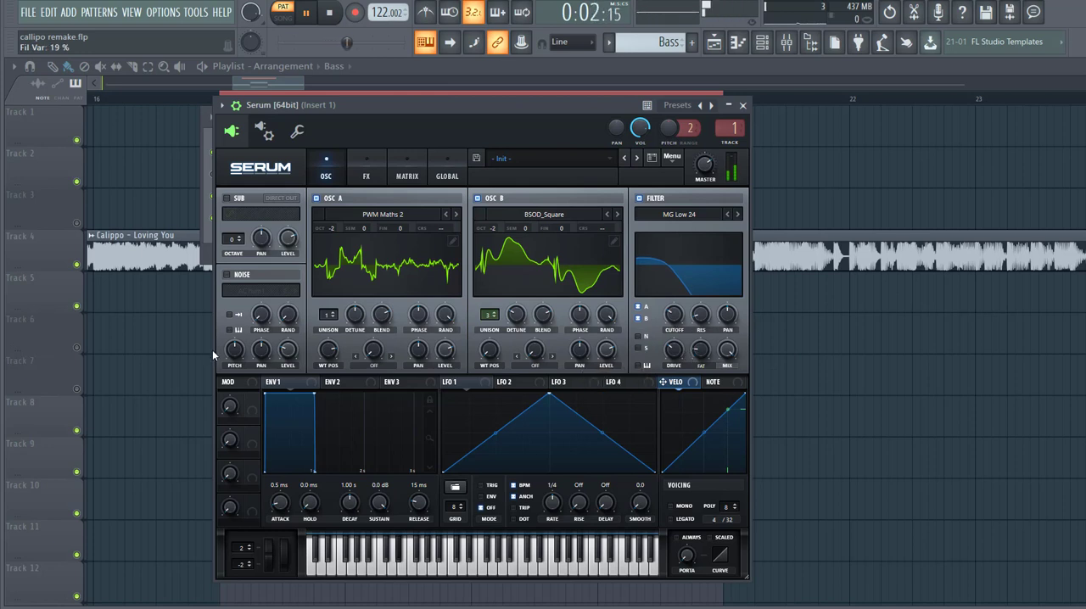
left_click_drag(387, 505, 348, 467)
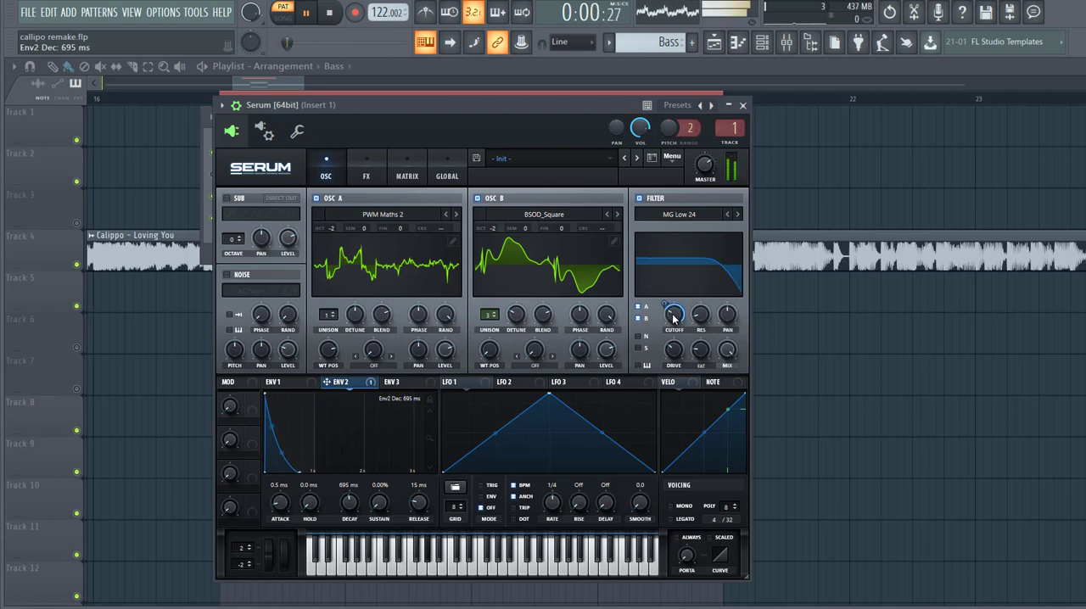
left_click_drag(665, 304, 658, 321)
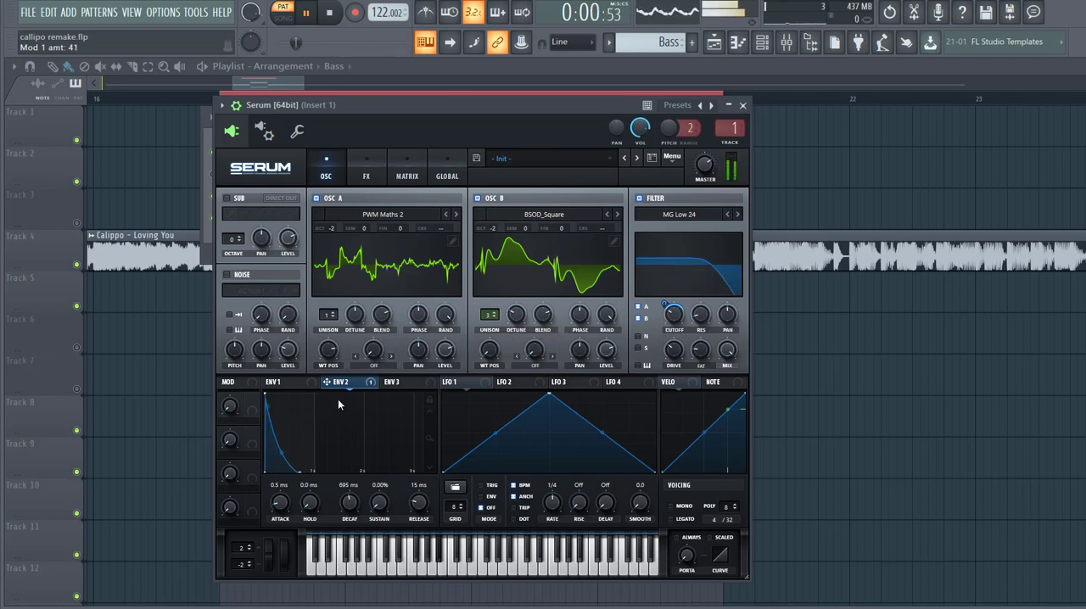
- Set oscillator A's warp mode to FM (from B) and modulate the warp amount with Envelope 2 by 22
left_click(374, 365)
left_click(395, 305)
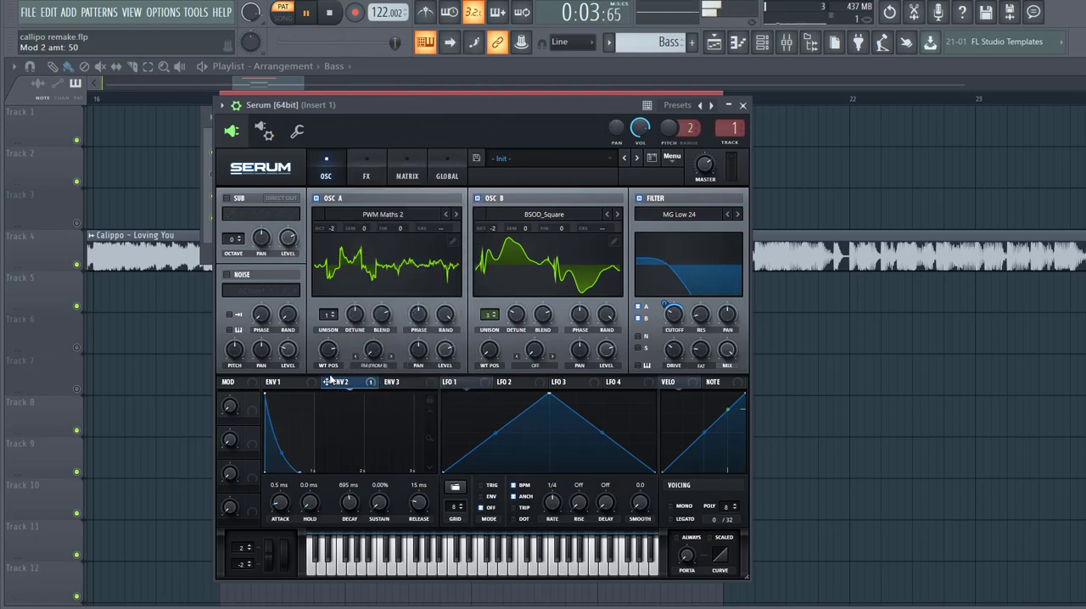
left_click_drag(365, 354, 351, 381)
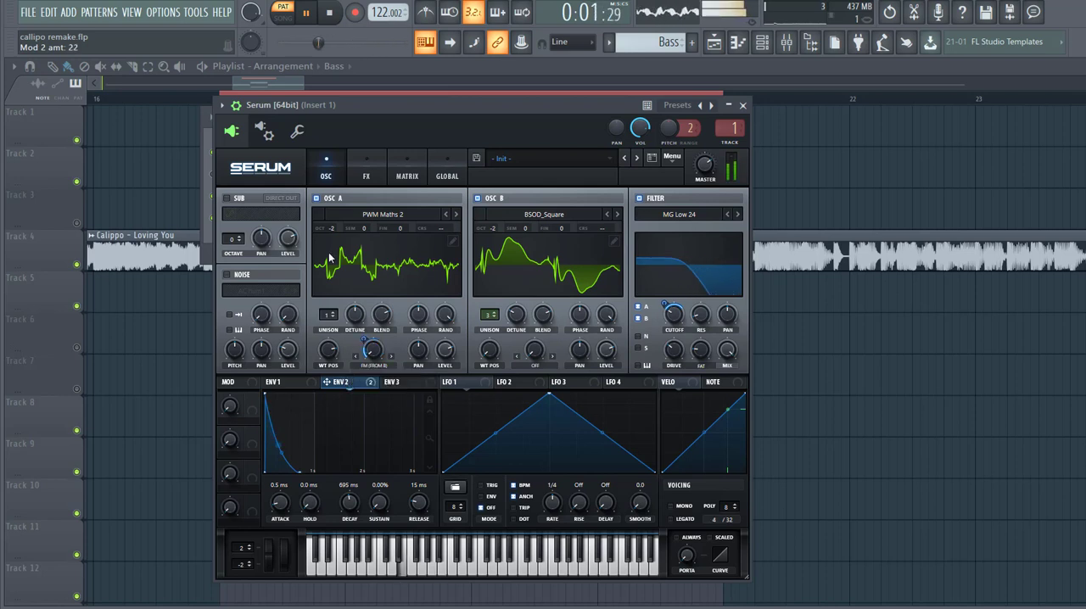
- Enable the sub oscillator with direct out, set its octave to -1 and raise its level
left_click(227, 198)
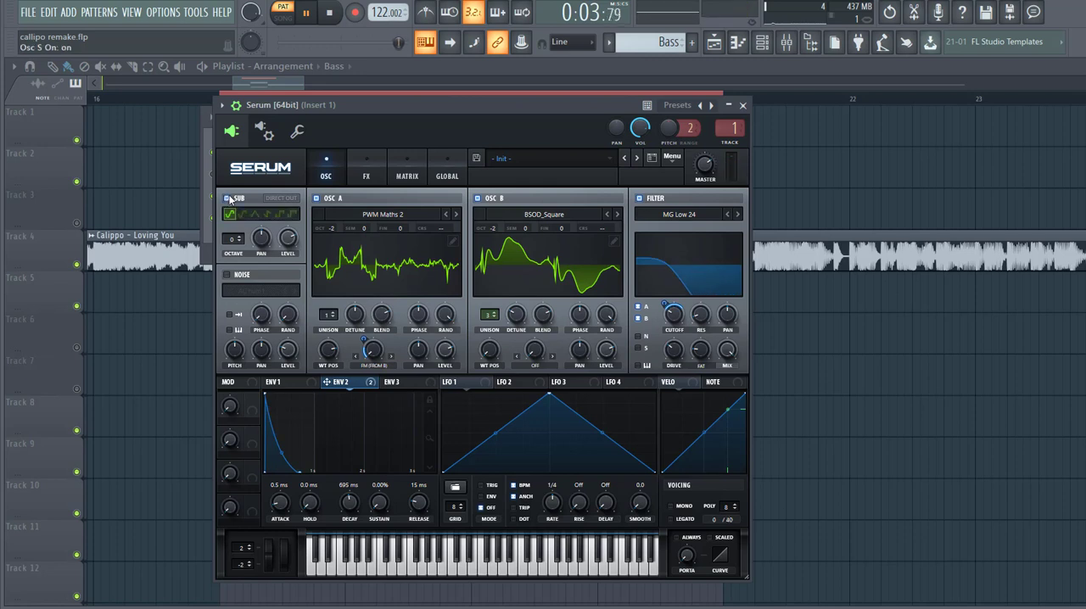
left_click(281, 198)
mouse_move(233, 238)
left_mouse_down()
mouse_move(233, 258)
mouse_move(235, 234)
left_mouse_up()
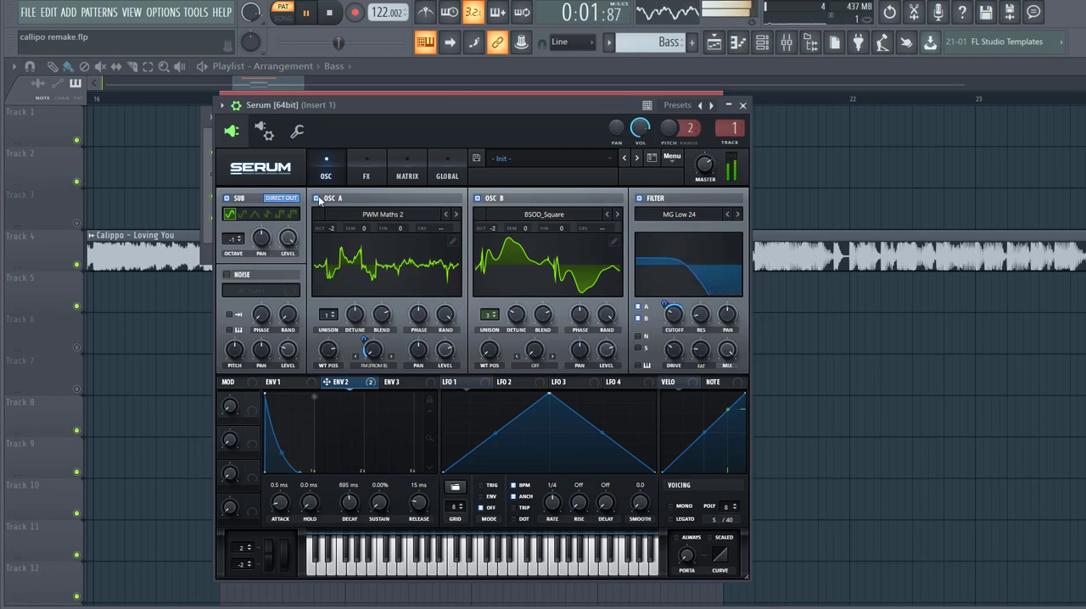
- Put a multiband compressor with 10.7 dB gain first in the effects chain and add Hyper/Dimension with Dimension size 23% and mix 28%
left_click(365, 177)
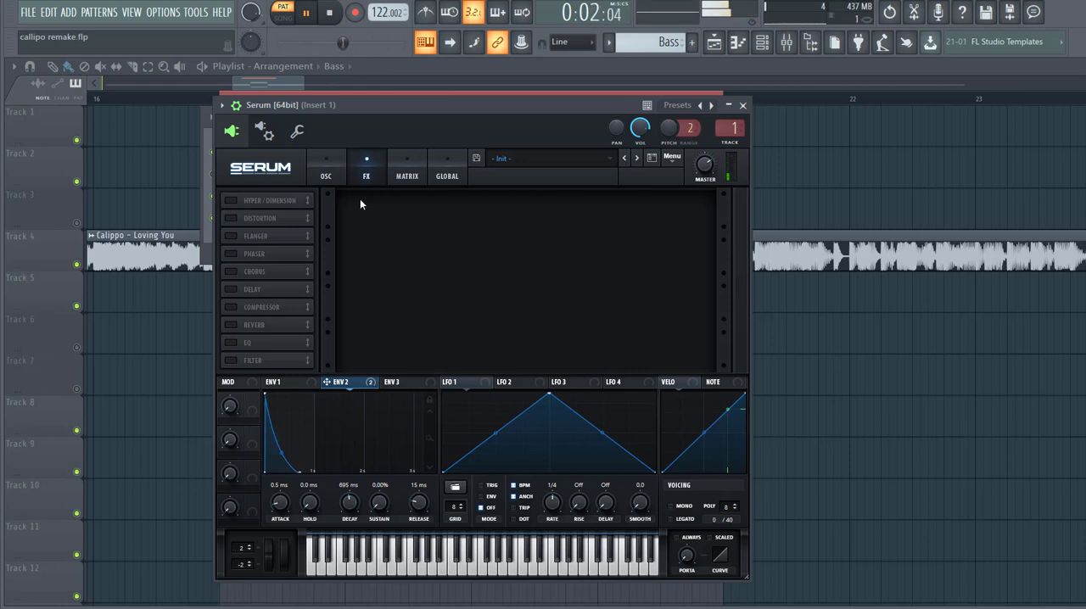
left_click(231, 308)
left_click_drag(261, 307, 261, 202)
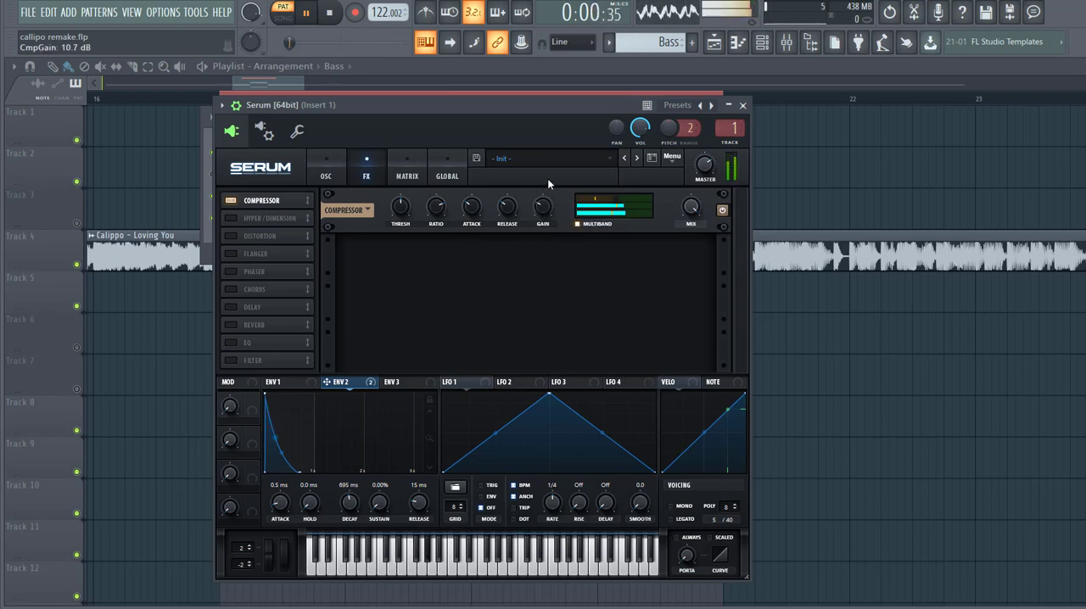
left_click(230, 219)
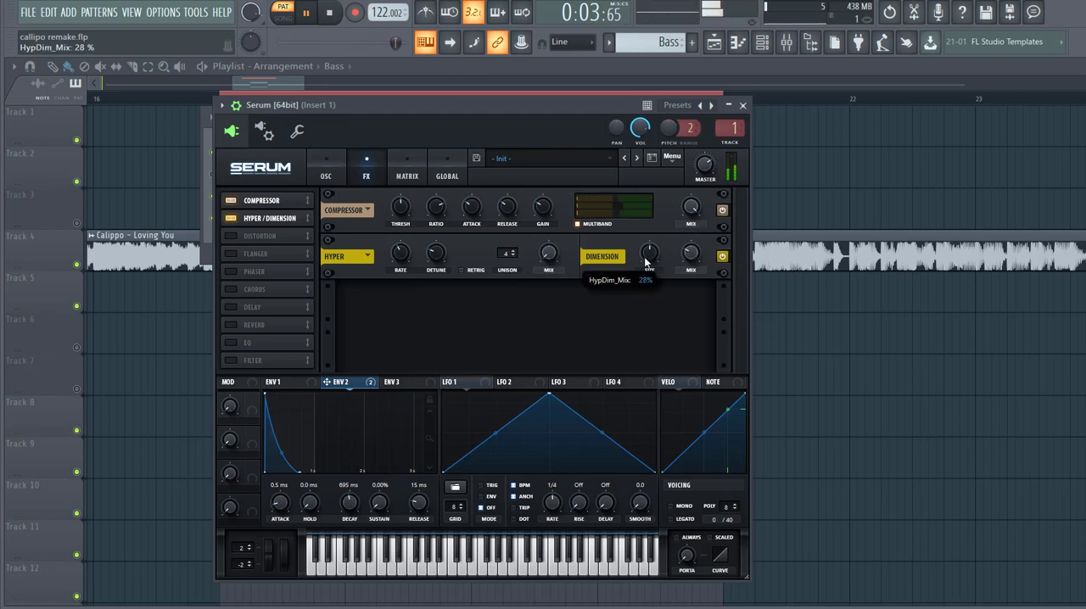
left_click_drag(644, 261, 691, 265)
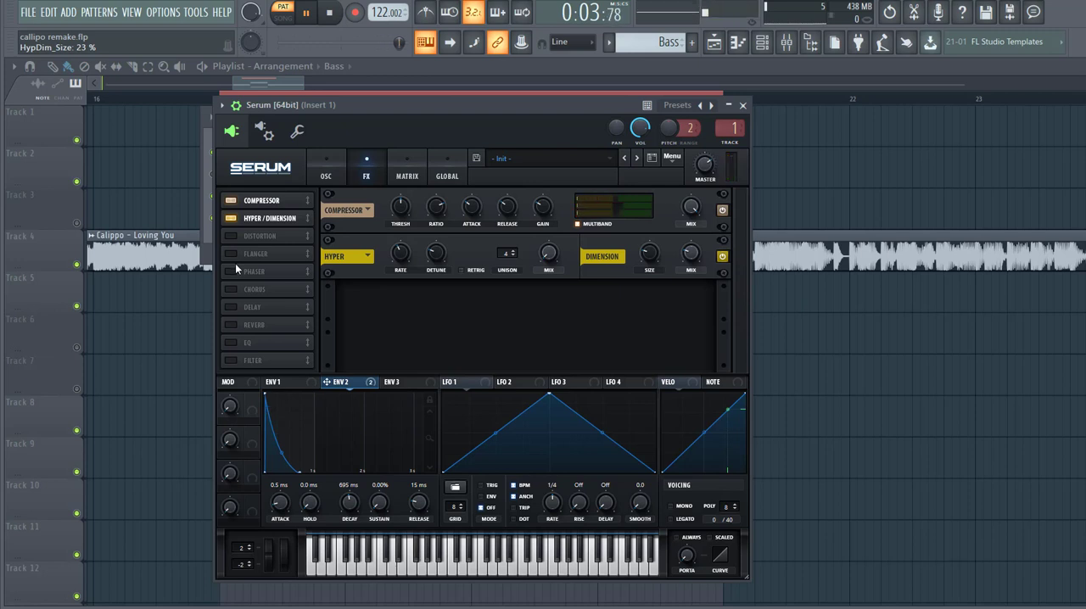
- Add Diode 2 distortion with drive at 11% and modulate the drive with Envelope 2 by 29
left_click(255, 236)
left_click(398, 304)
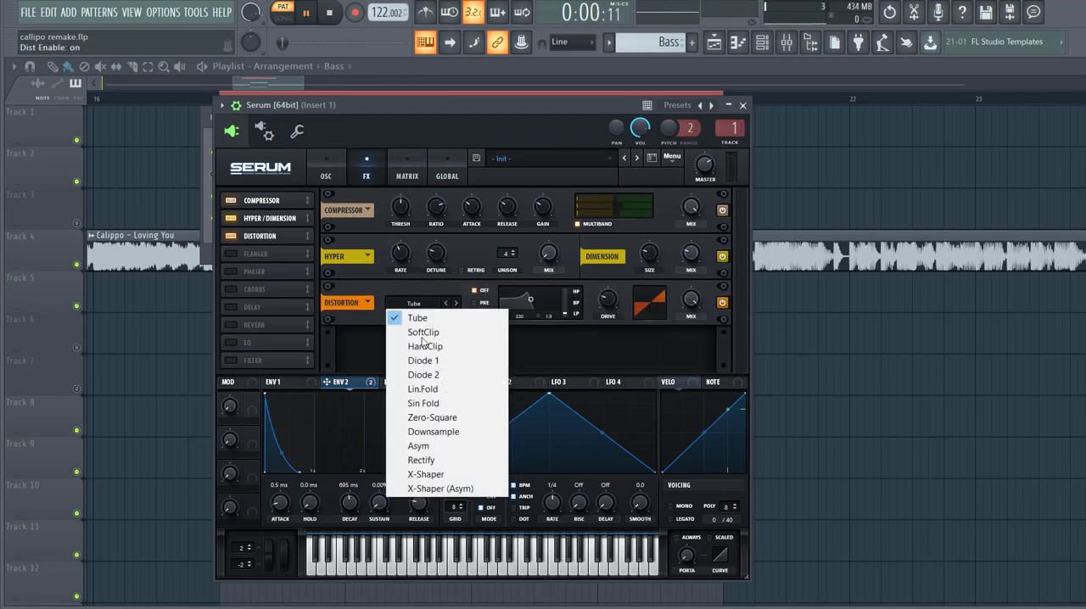
left_click(450, 376)
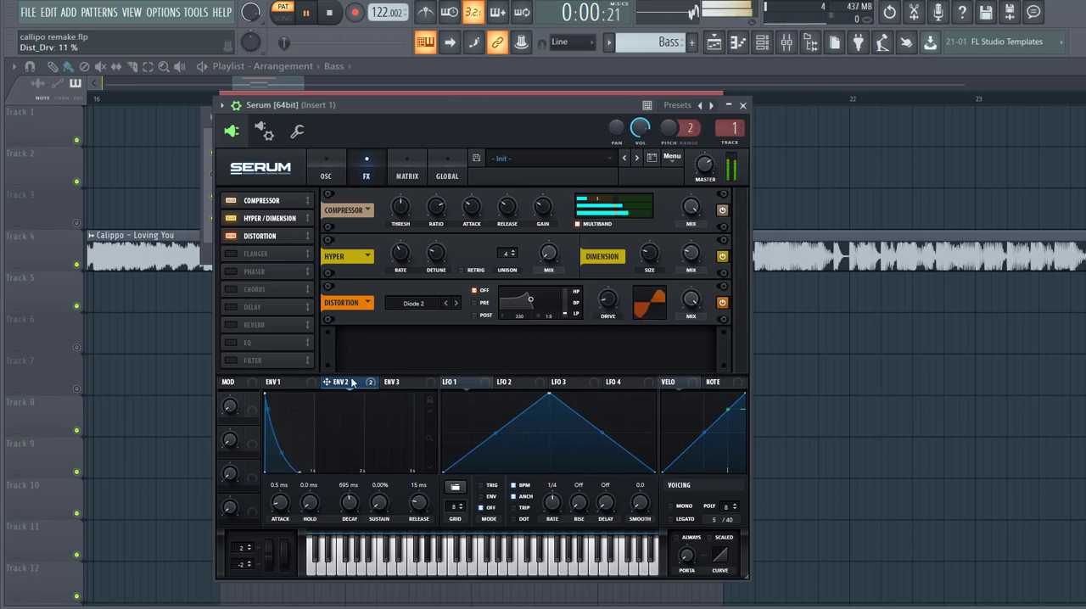
left_click_drag(594, 381, 587, 322)
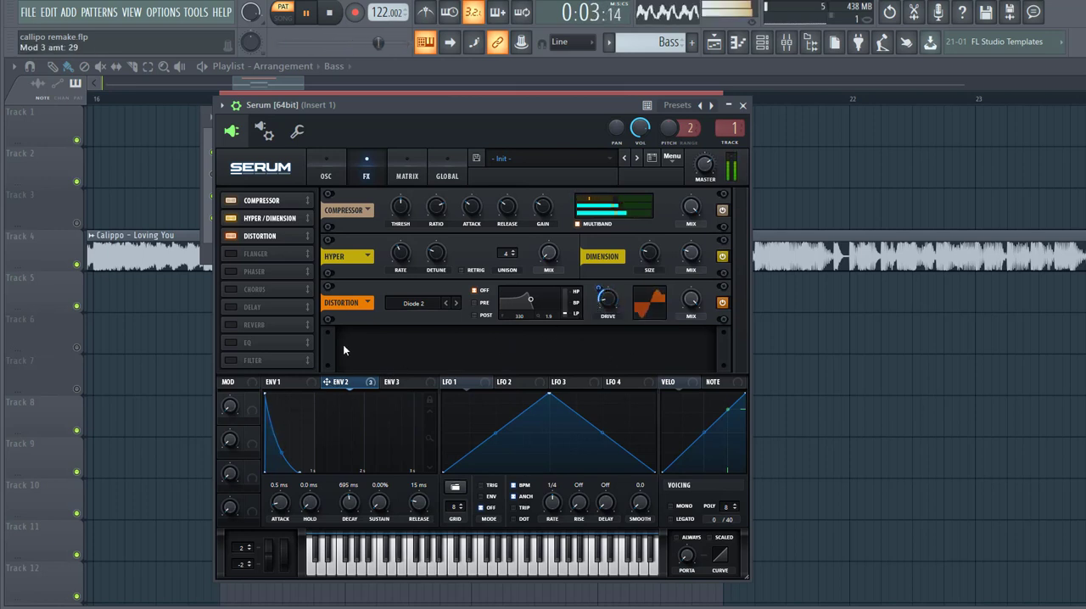
- Add an MG Low 24 effects filter after the distortion, with drive at 7% and a low cutoff modulated by Envelope 2
left_click(230, 360)
left_click_drag(246, 360, 251, 257)
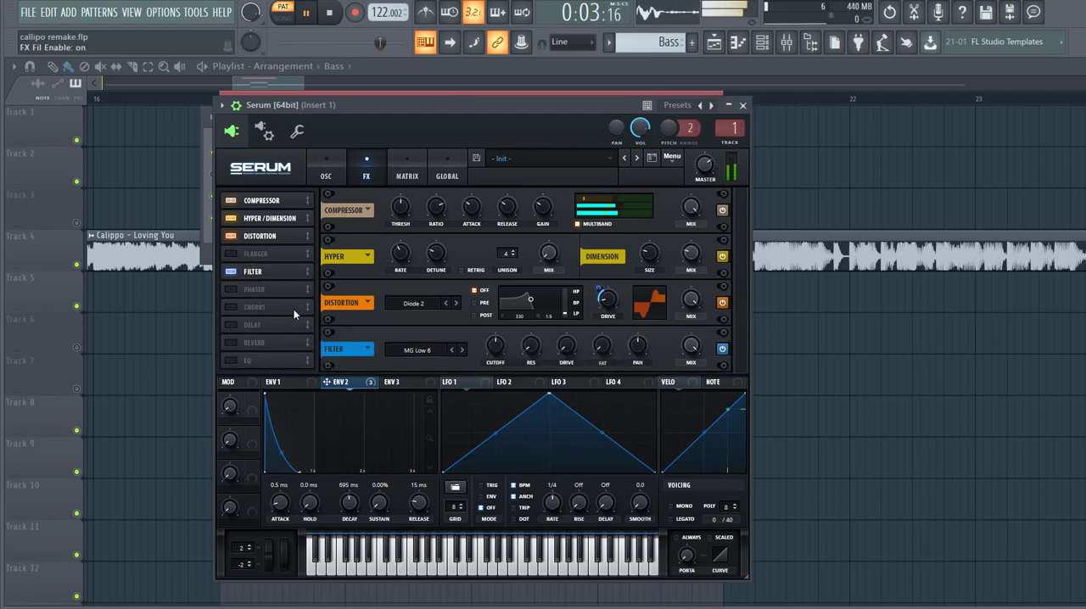
left_click(462, 350)
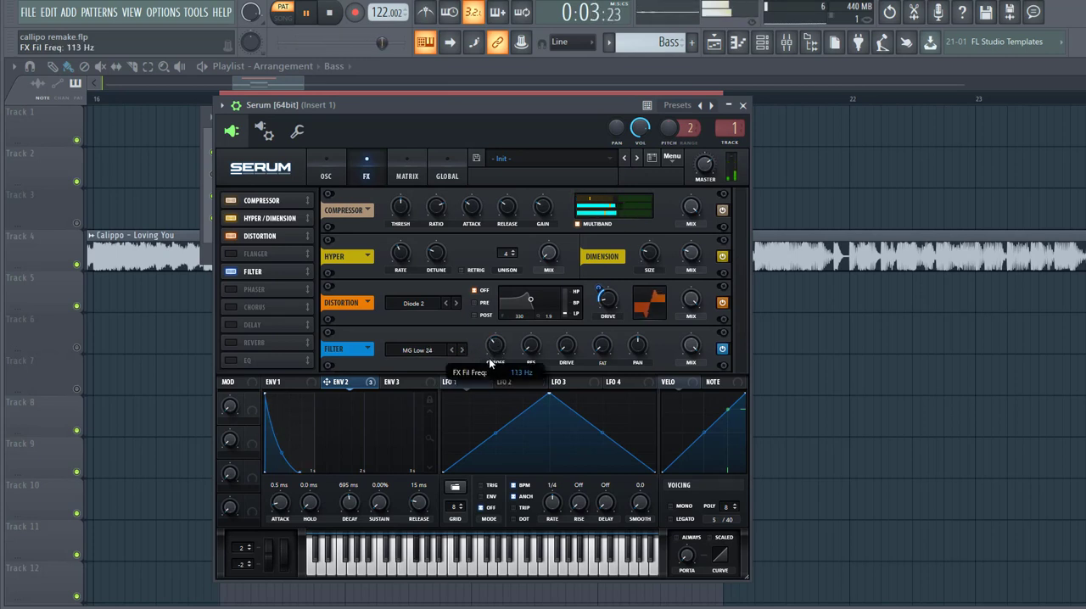
left_click_drag(498, 351, 477, 349)
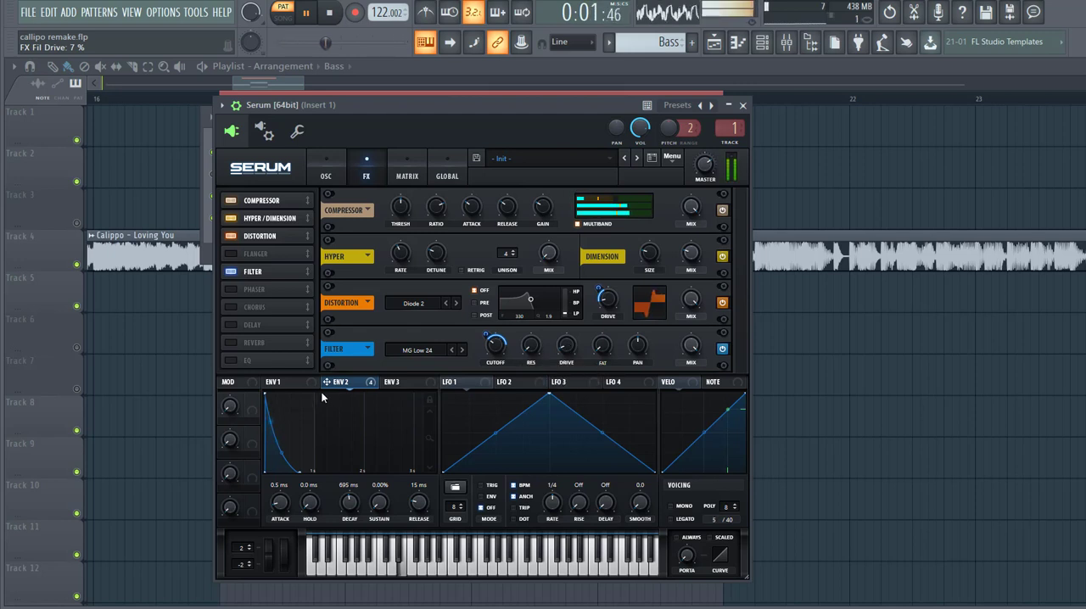
- Add an EQ after the effects filter and set its high band to a peak shape with 11.2 dB gain
left_click(229, 359)
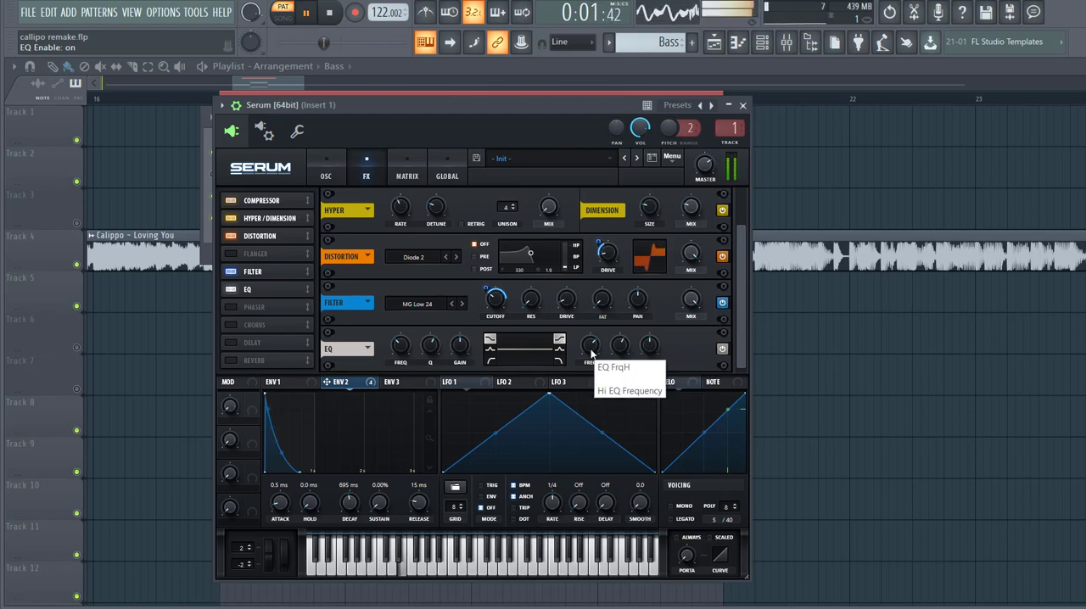
left_click(560, 348)
mouse_move(644, 346)
left_mouse_down()
mouse_move(630, 352)
mouse_move(643, 339)
left_mouse_up()
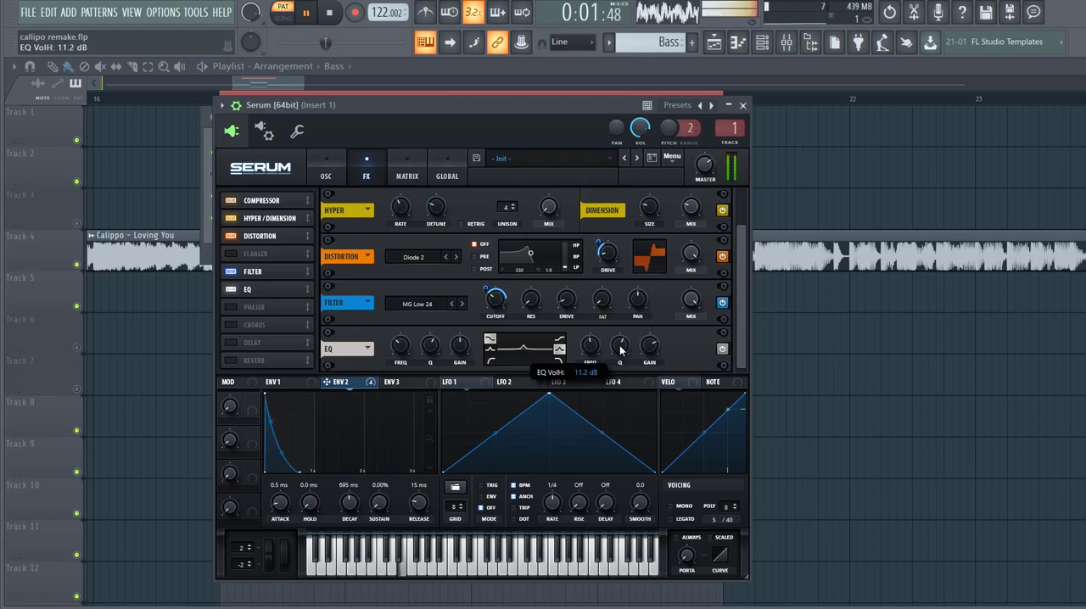
- Modulate the EQ's high-band gain with Envelope 2 by 11 and add a Chorus effect with its mix at 20%
left_click_drag(604, 343, 648, 349)
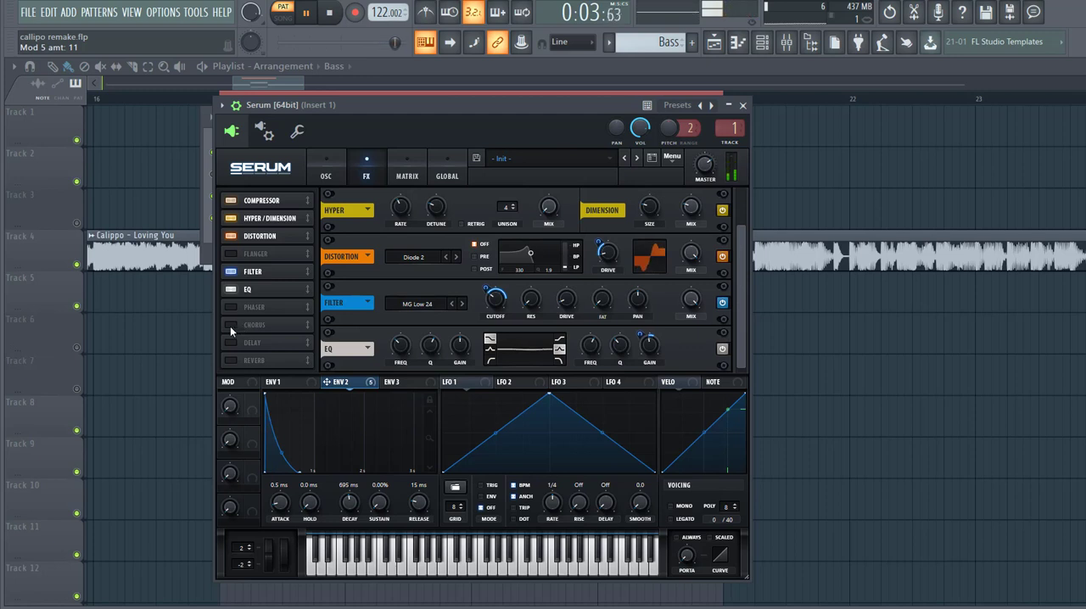
left_click(230, 329)
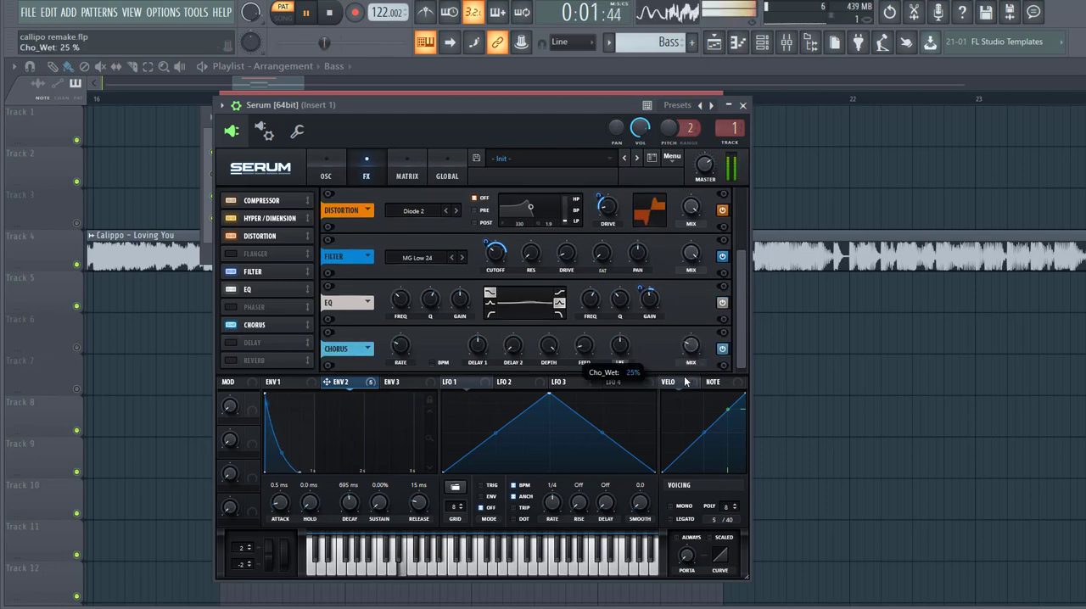
left_click_drag(683, 379, 681, 380)
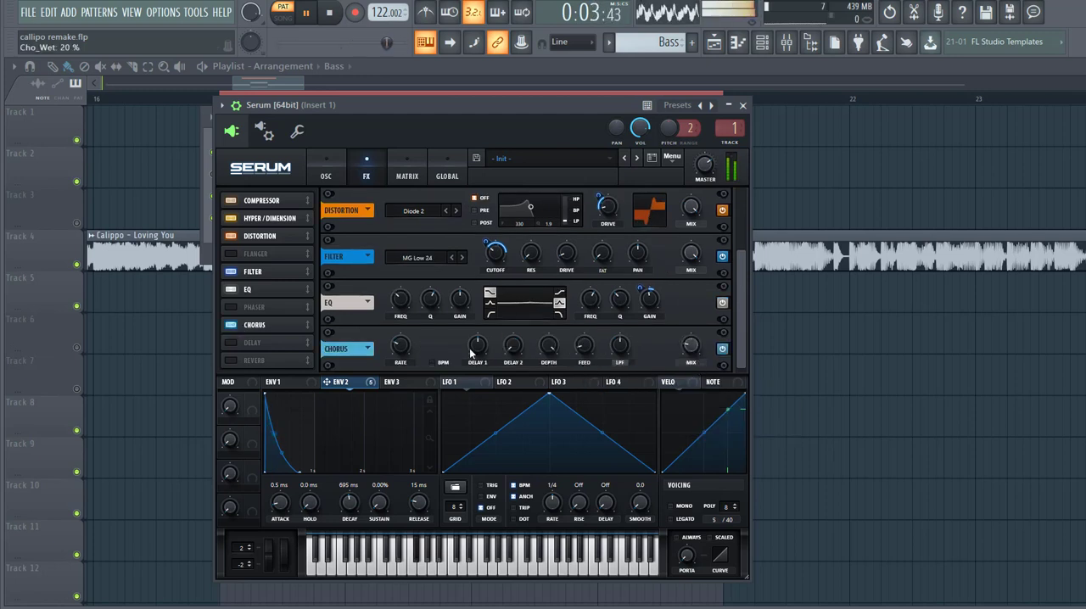
- Add a Hall reverb with low cut at 33% and size at 21%, and lower its mix
left_click(230, 360)
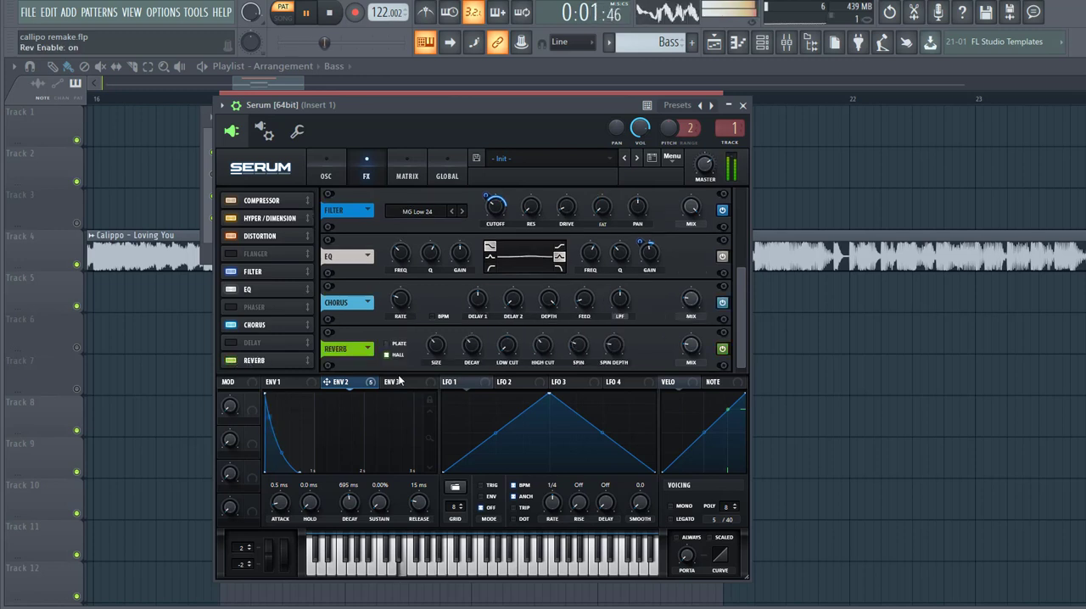
mouse_move(502, 354)
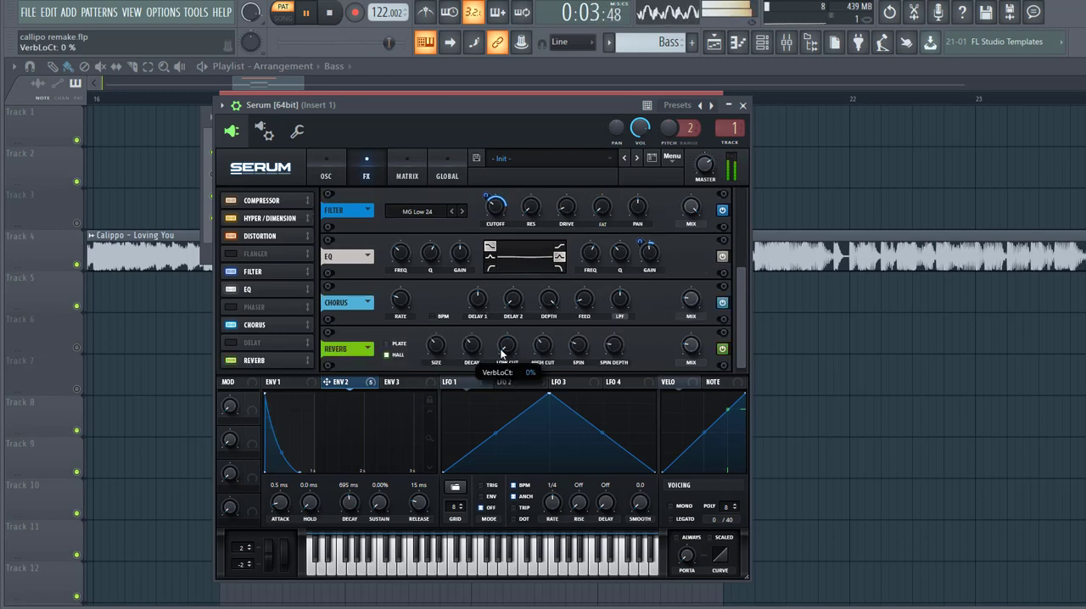
left_click_drag(502, 339, 504, 311)
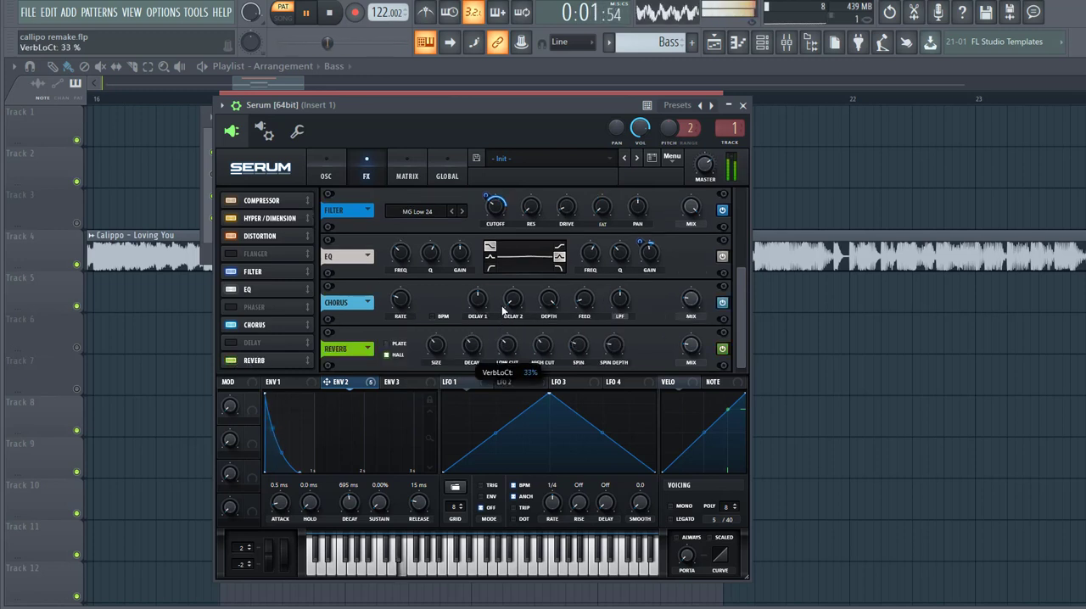
mouse_move(434, 350)
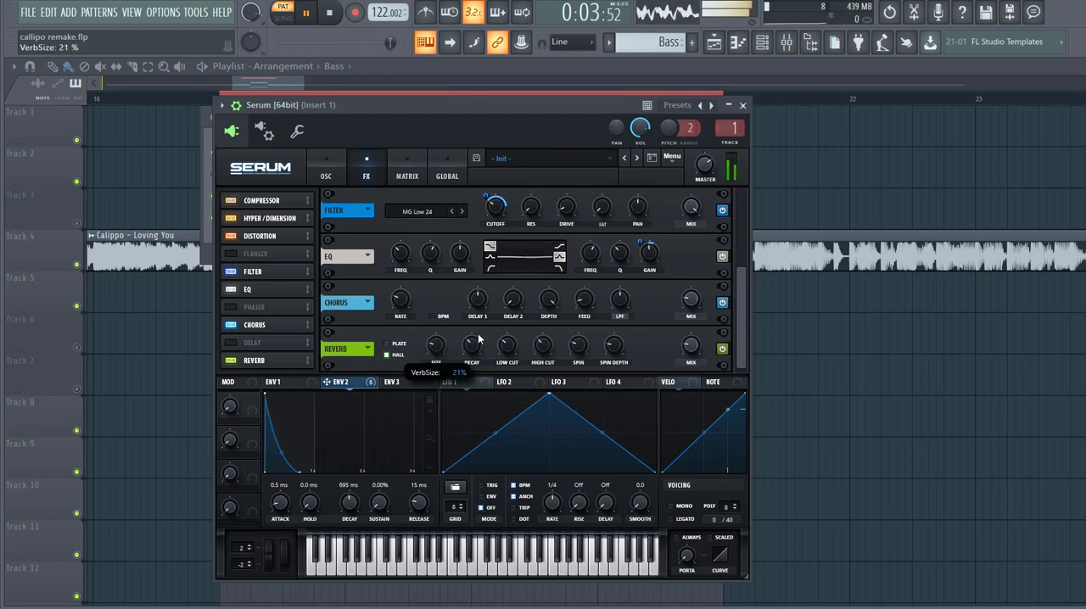
mouse_move(690, 345)
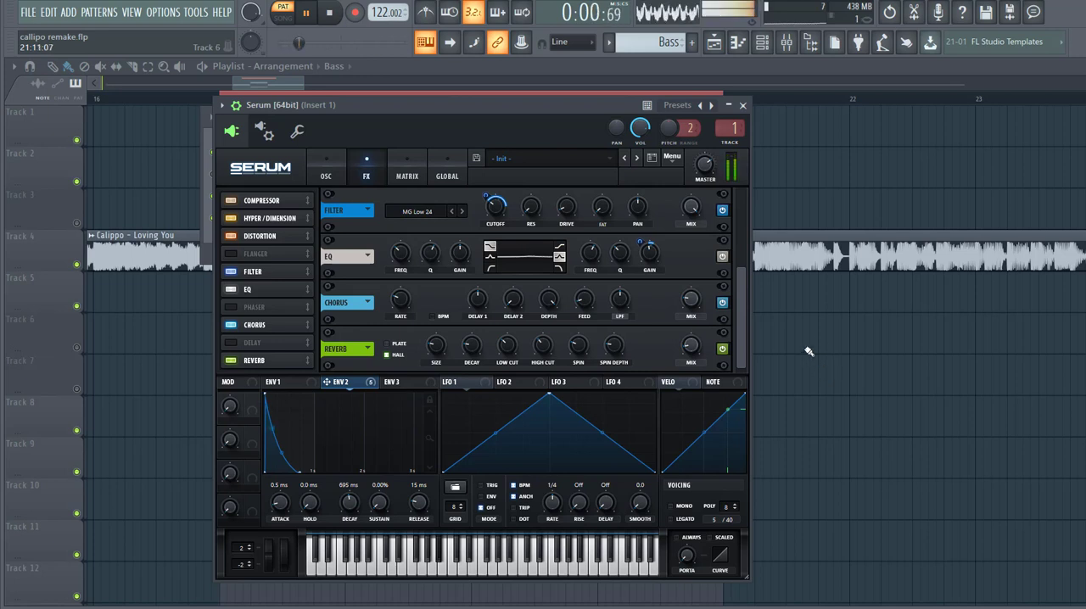
- Close the synth window and play the arrangement in song mode from the middle of bar 17 to hear the bass in context
key("Escape")
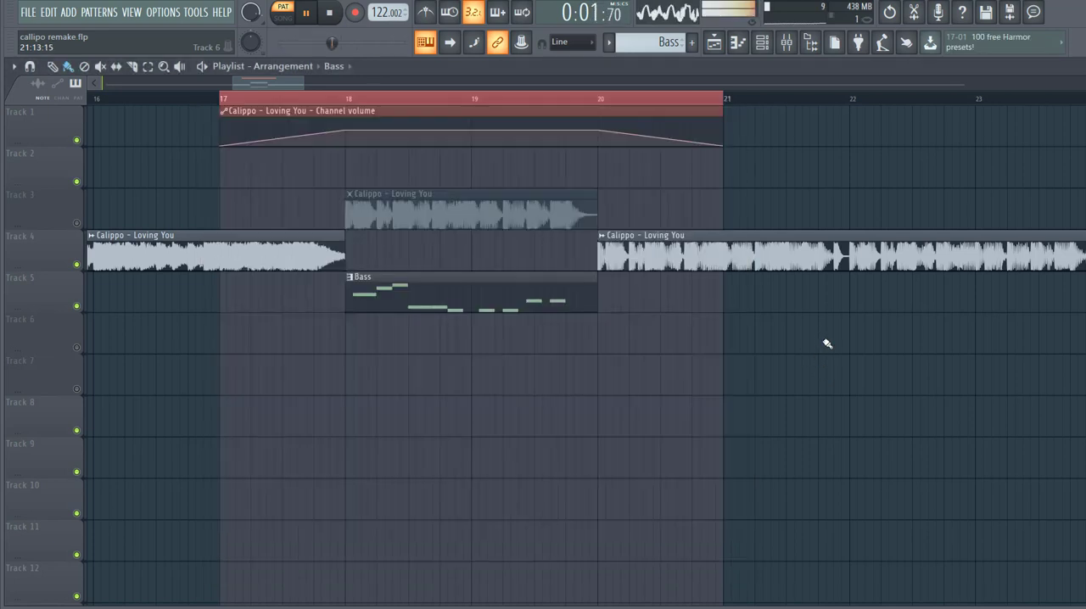
key("space")
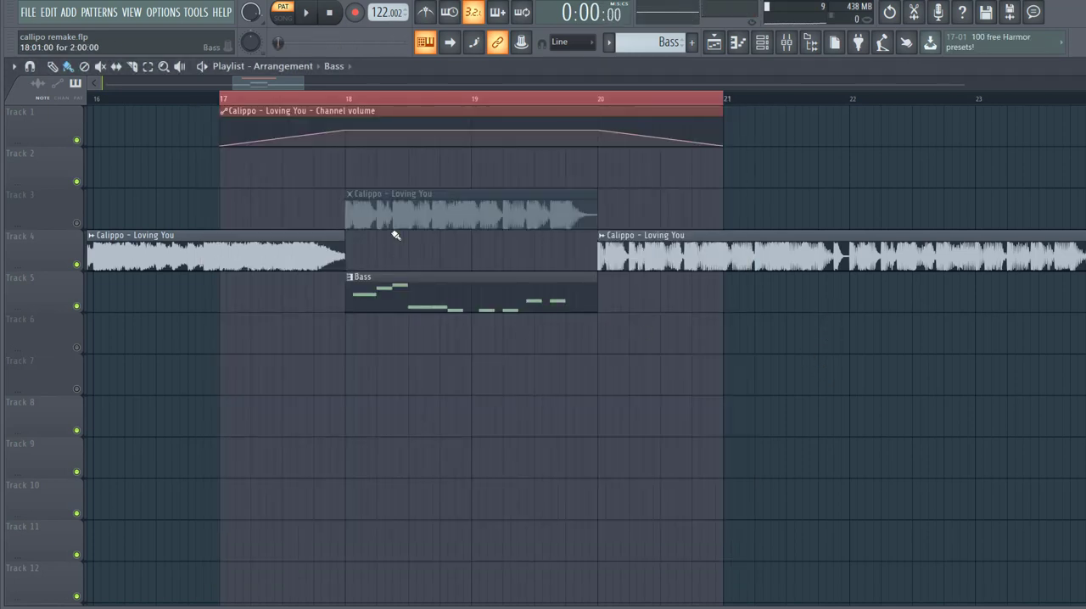
left_click(290, 94)
key("space")
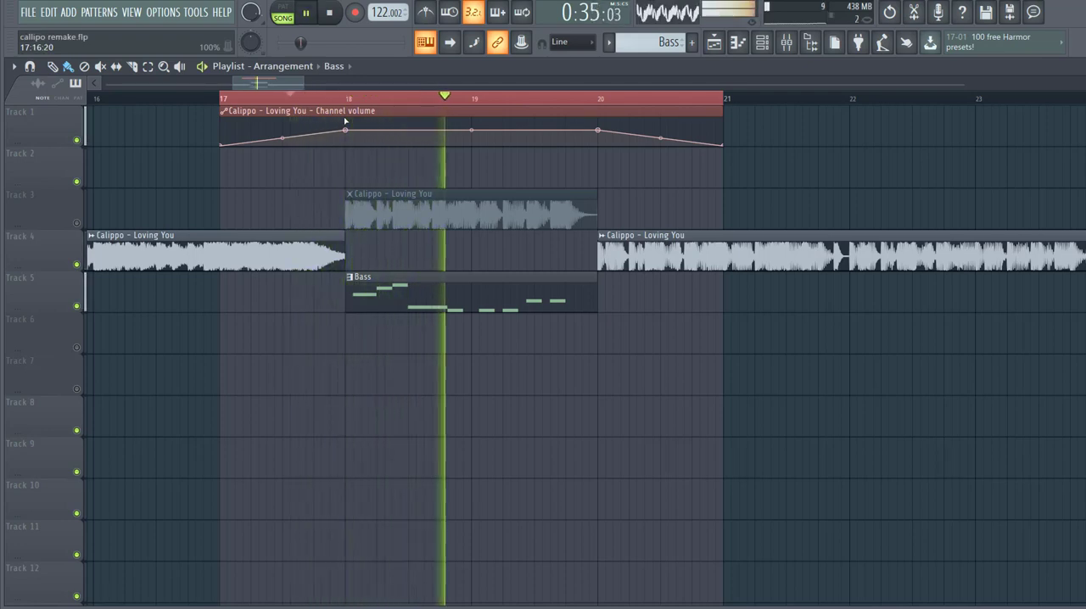
key("space")
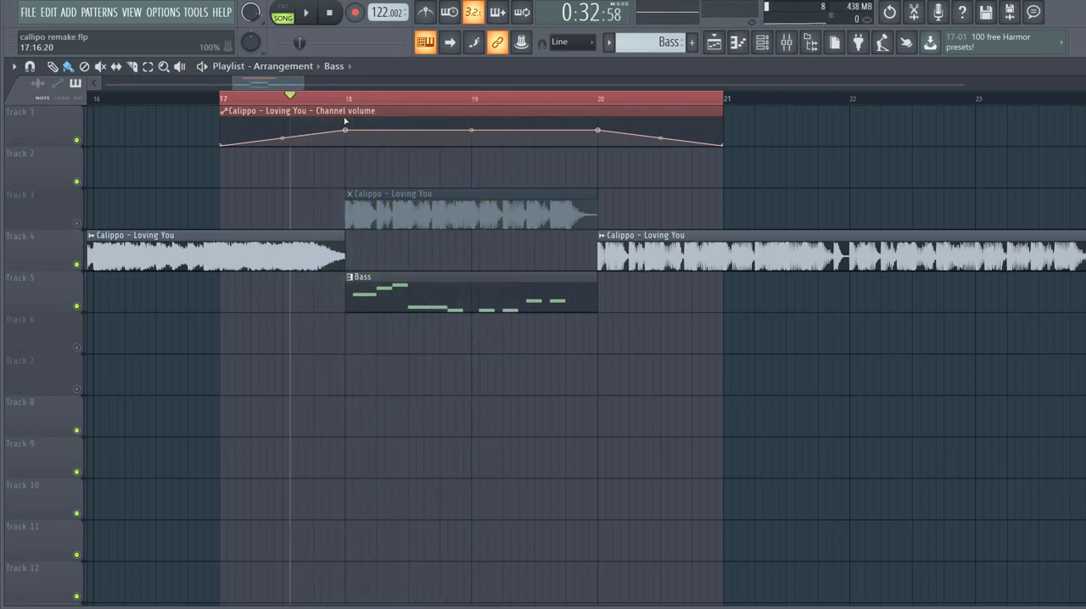